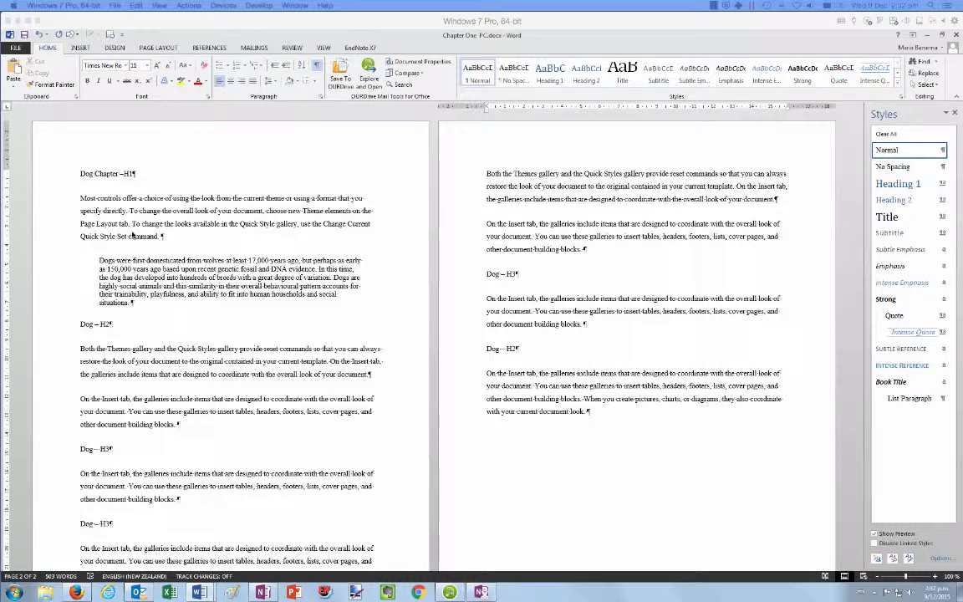
Step: Apply the Heading 1 style to the chapter title "Dog Chapter – H1"
click(165, 277)
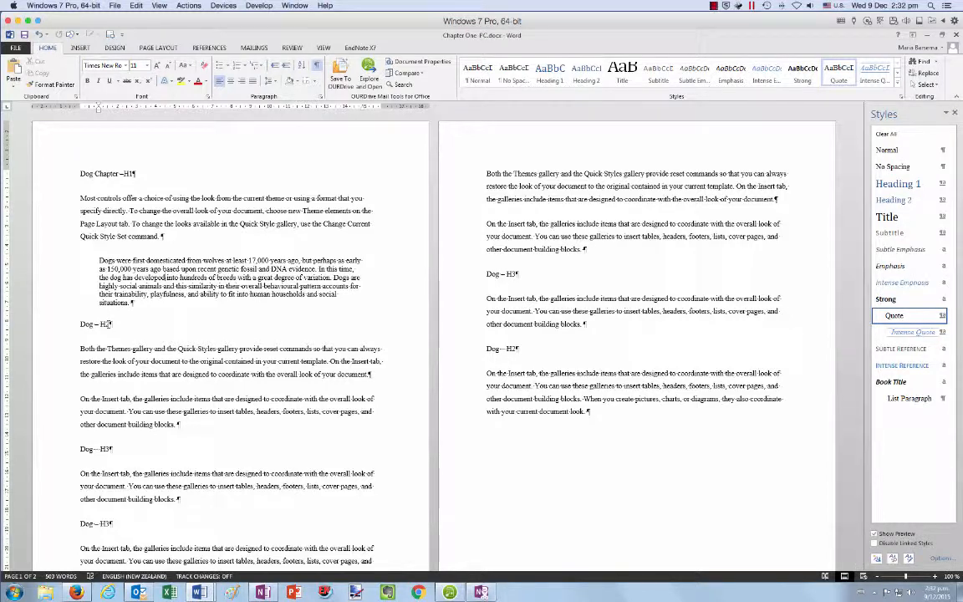
click(120, 173)
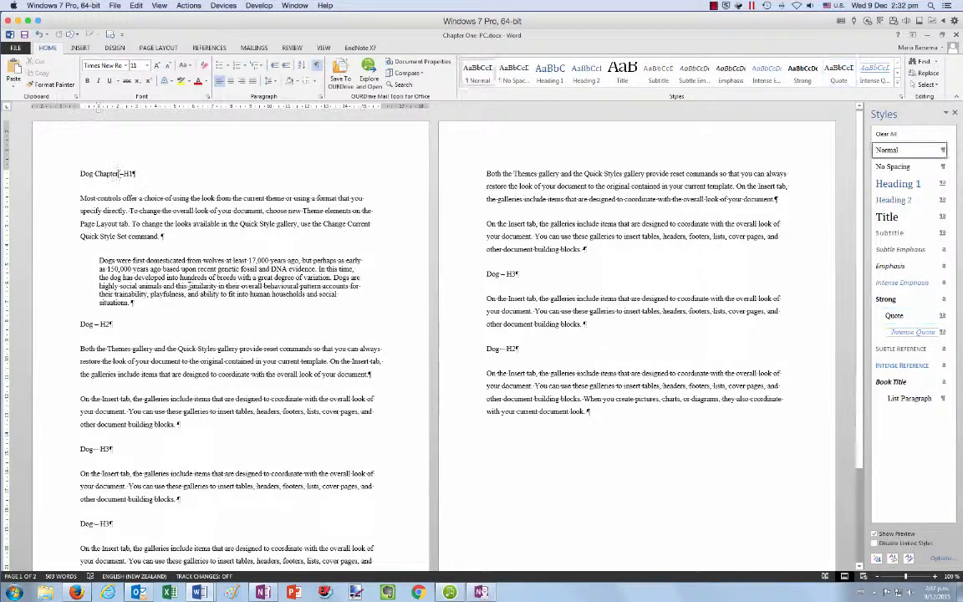
click(910, 185)
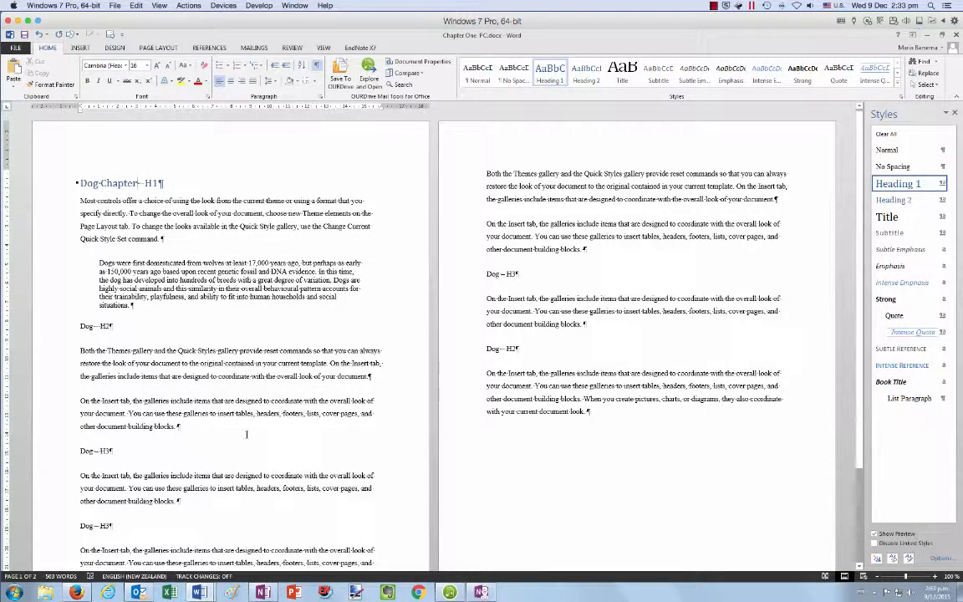
Step: Apply Heading 2 to the first "Dog – H2" title and copy that format to the "Puppy – H2" and last "Dog – H2" titles
click(102, 326)
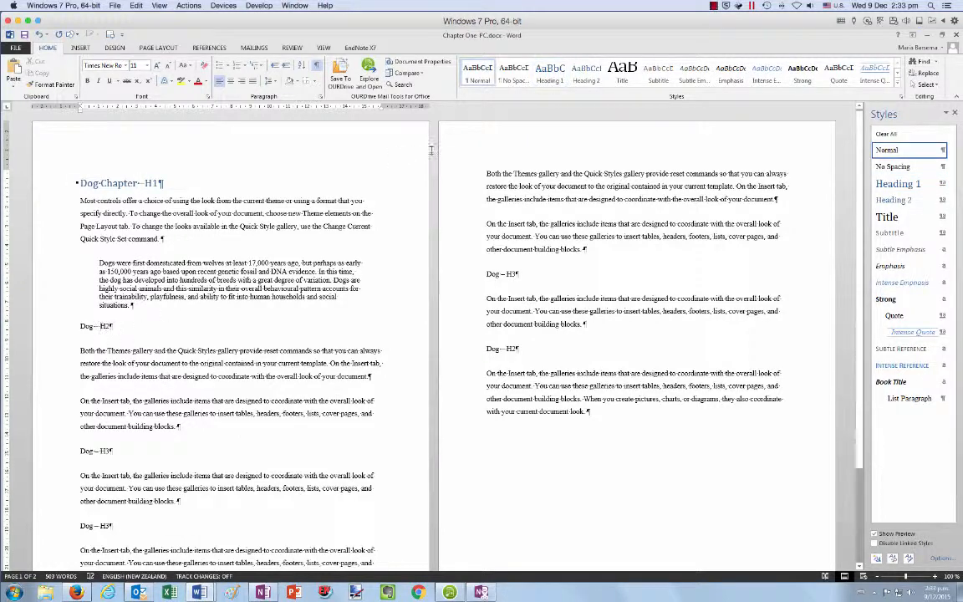
click(586, 77)
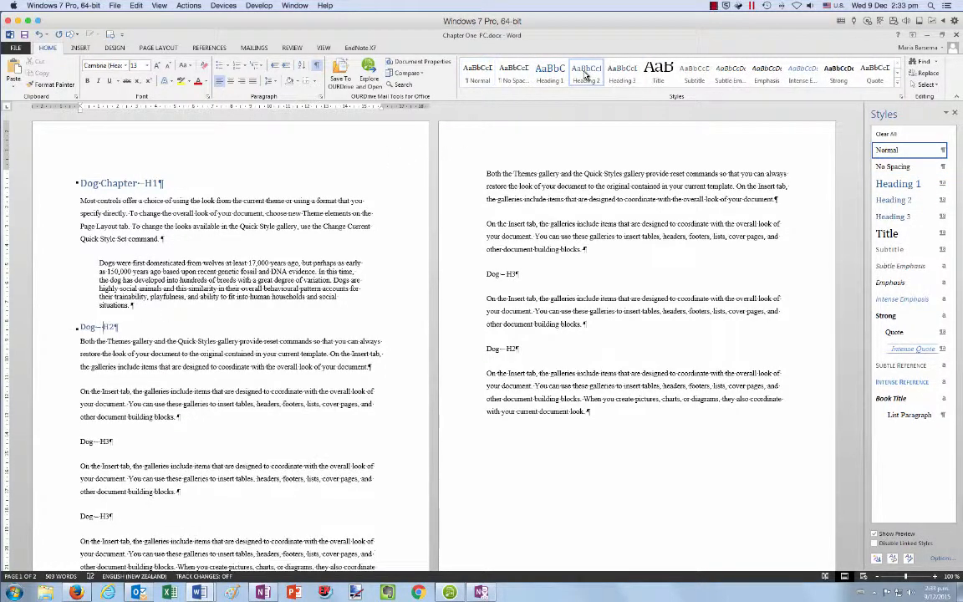
click(60, 86)
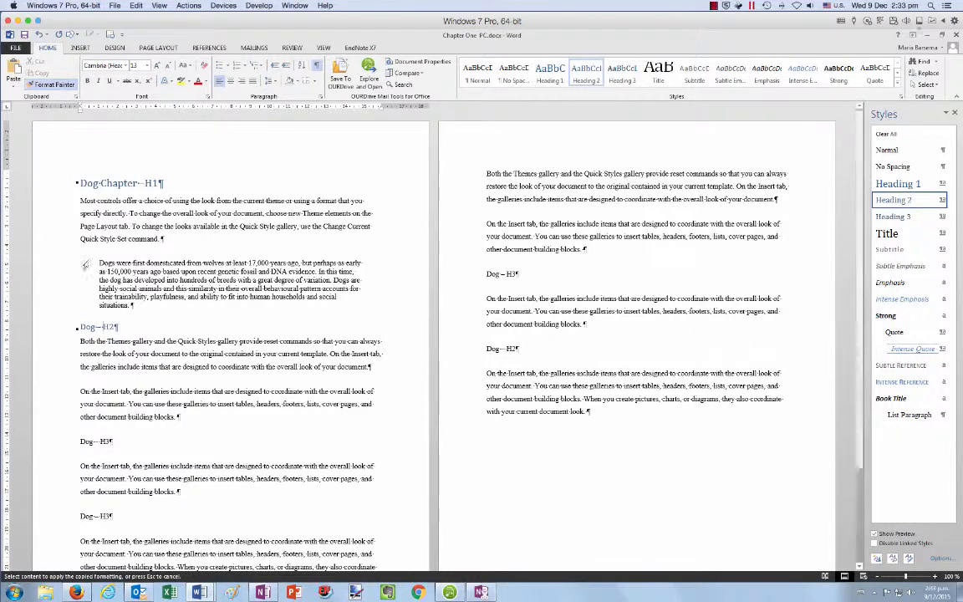
click(509, 349)
scroll(255, 346, down, 3)
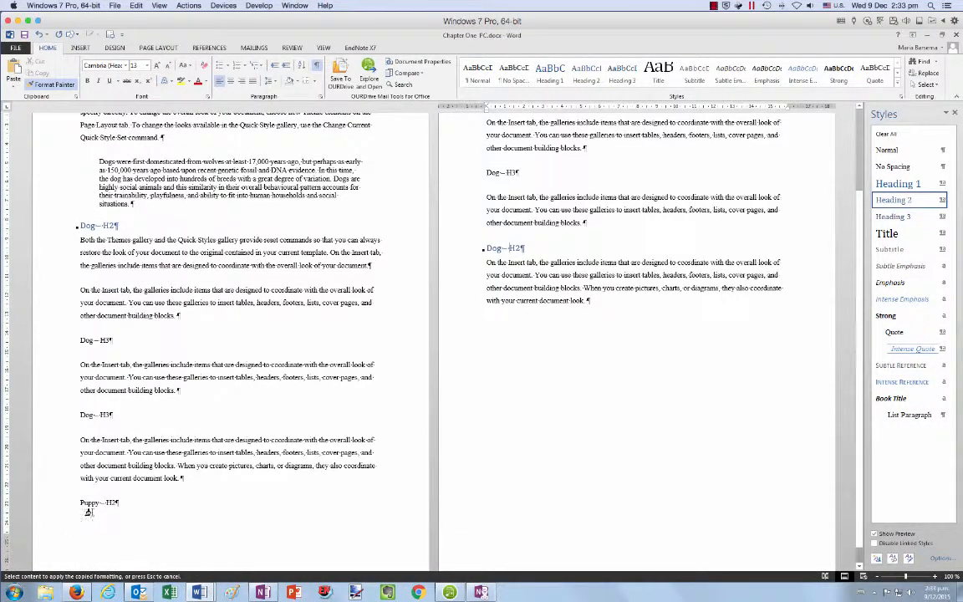
scroll(88, 502, up, 1)
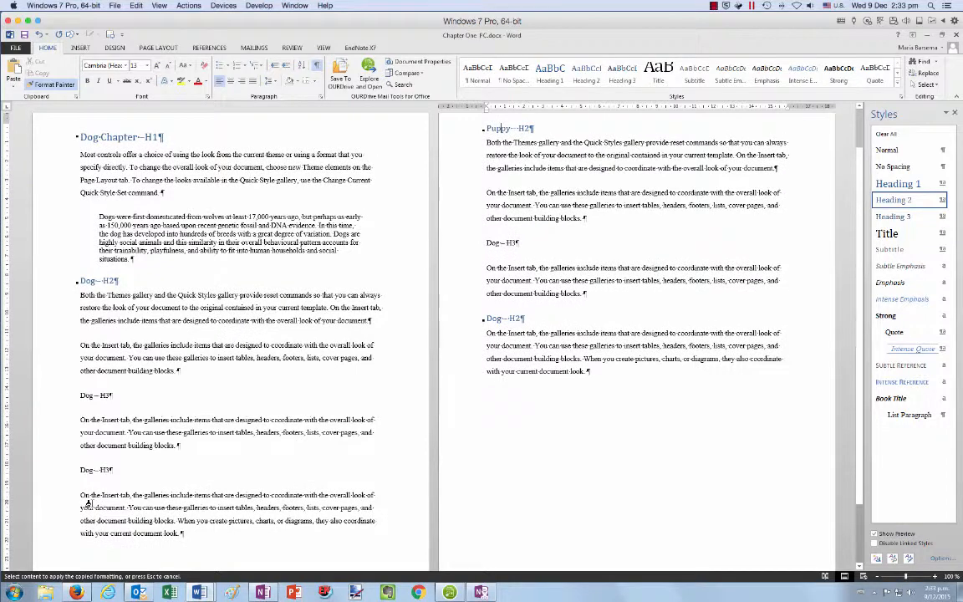
click(58, 87)
Step: Apply Heading 3 to the first "Dog – H3" title and copy that format to the other two "Dog – H3" titles
click(90, 357)
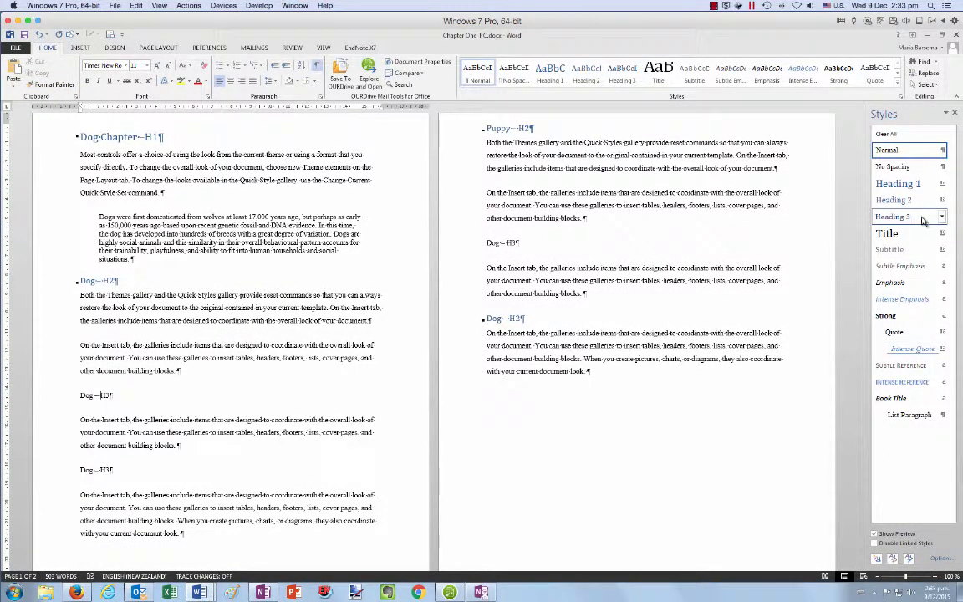
click(924, 217)
double_click(67, 86)
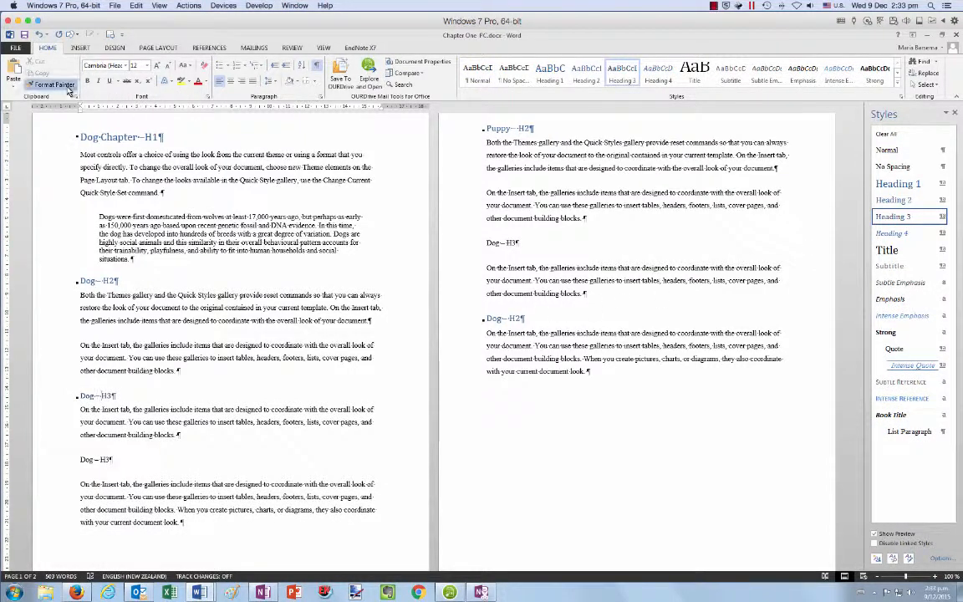
click(87, 461)
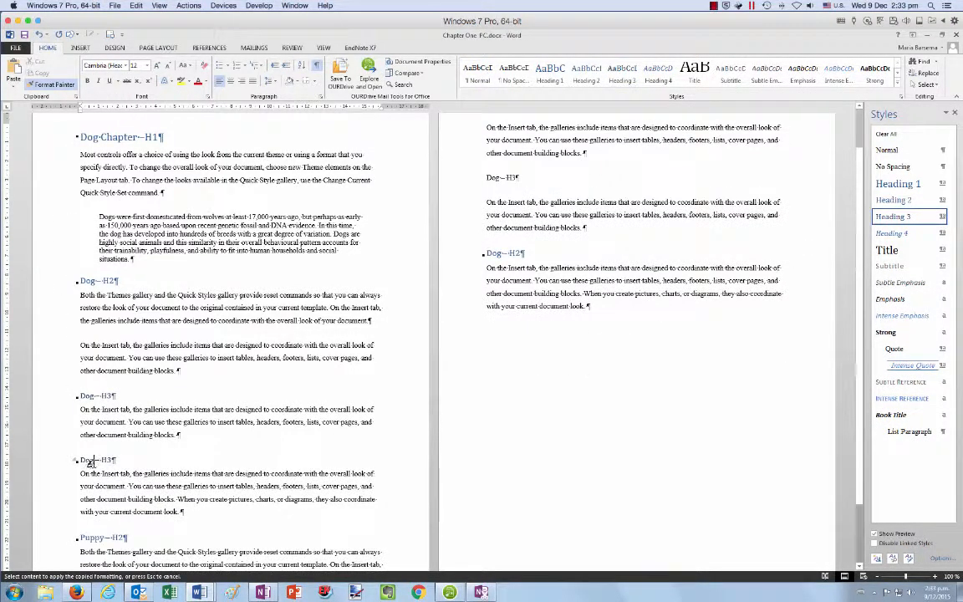
click(504, 178)
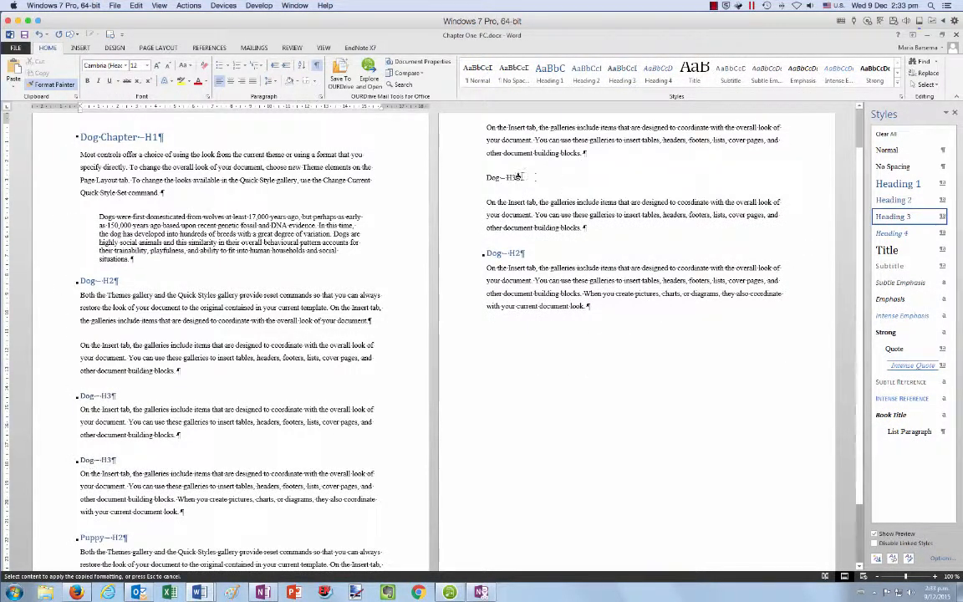
click(55, 85)
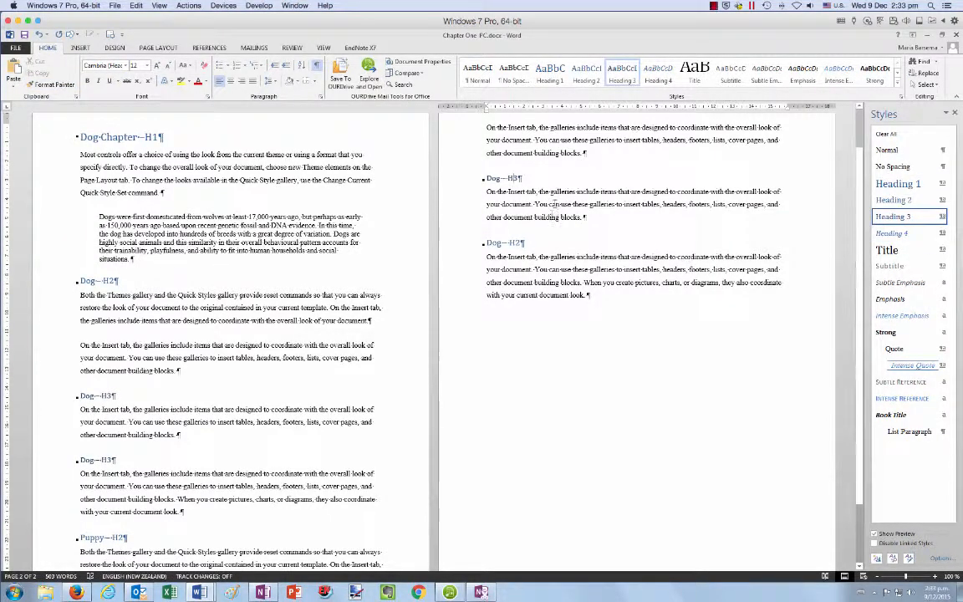
Step: Try the Heading 4 style on the last "Dog – H3" title and set it back to Heading 3
click(908, 235)
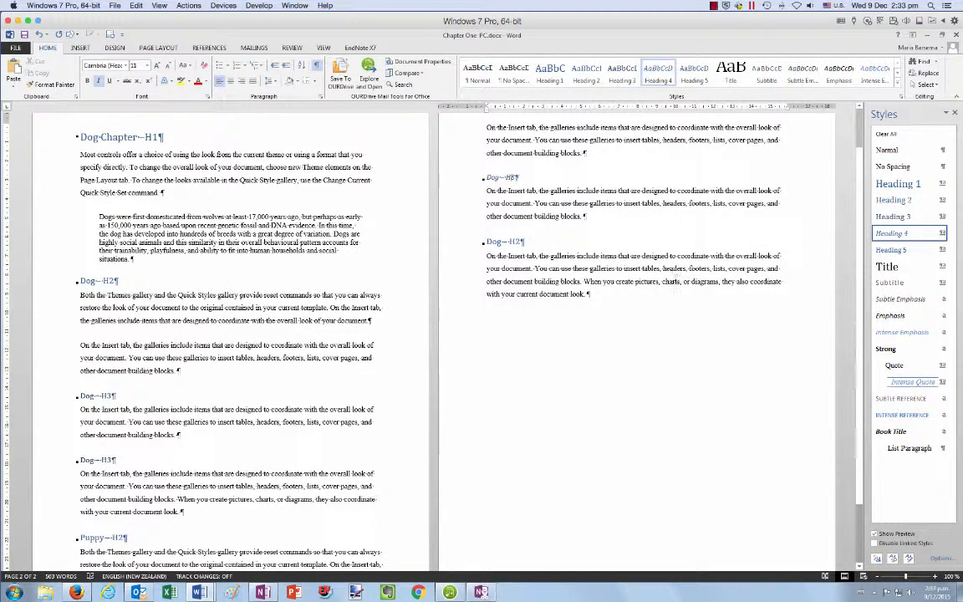
key(ctrl+alt+3)
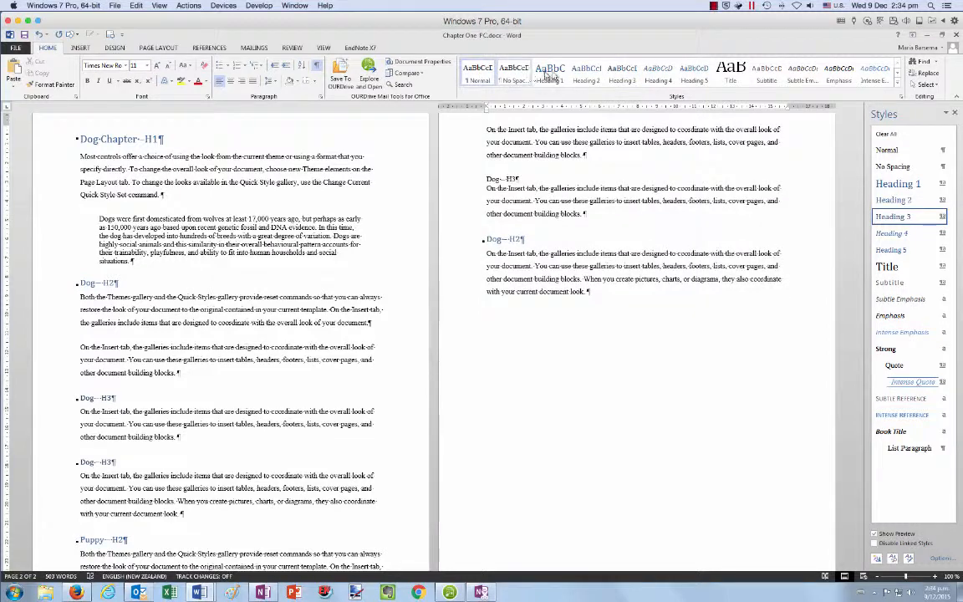
click(611, 76)
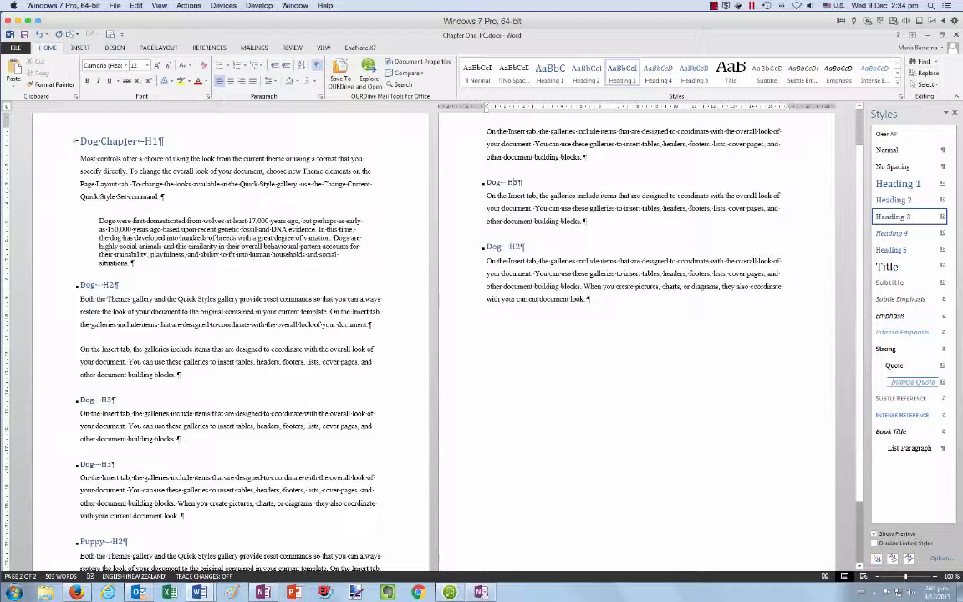
Step: Modify the Heading 1 style to use the Automatic font colour and the Times New Roman font
click(77, 141)
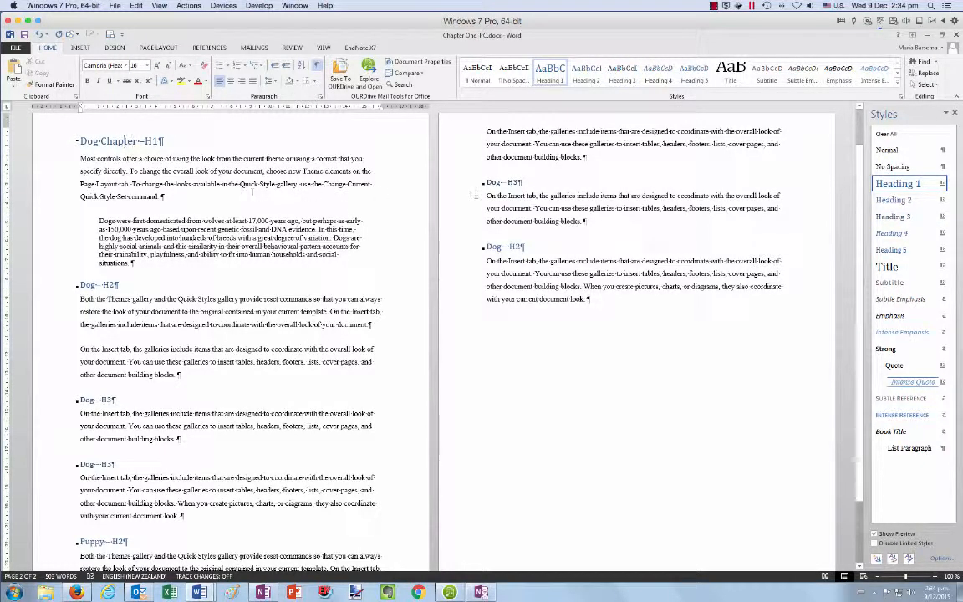
mouse_move(944, 187)
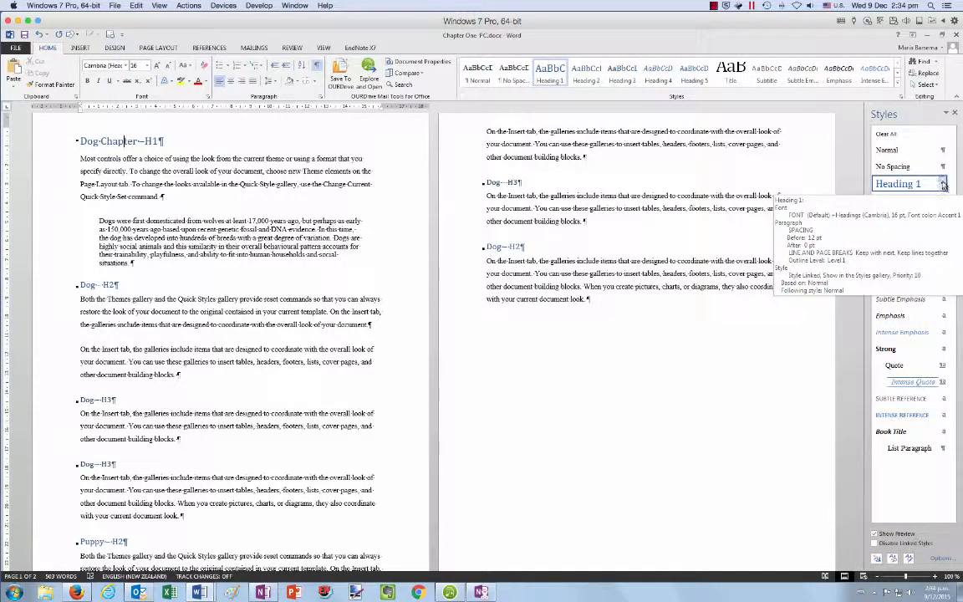
right_click(544, 75)
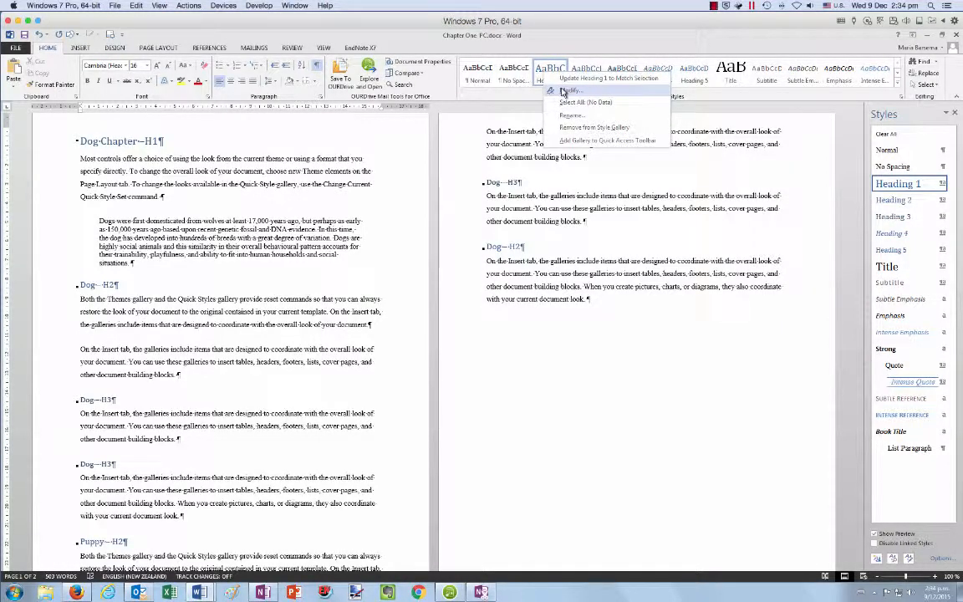
click(694, 202)
click(943, 184)
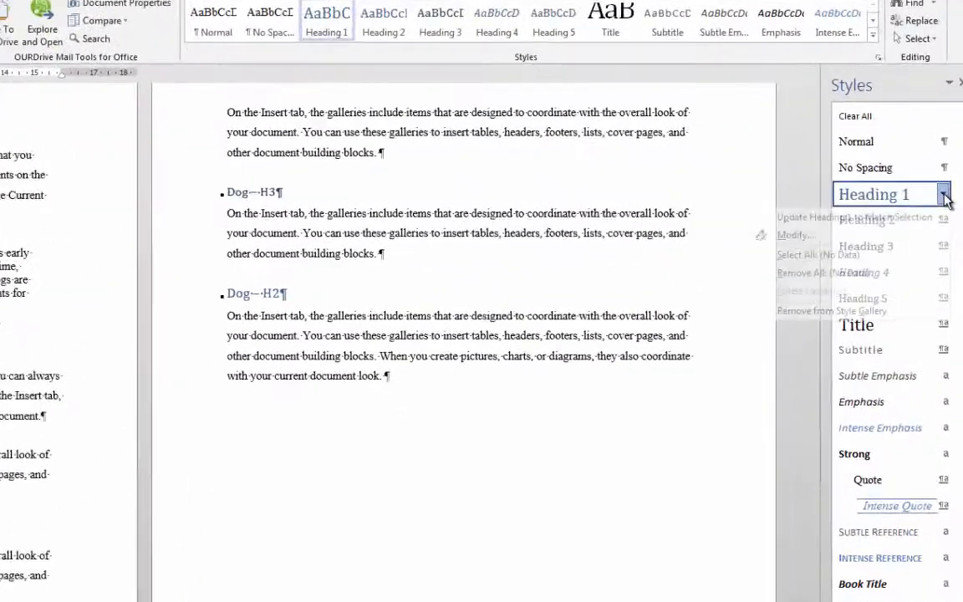
click(807, 236)
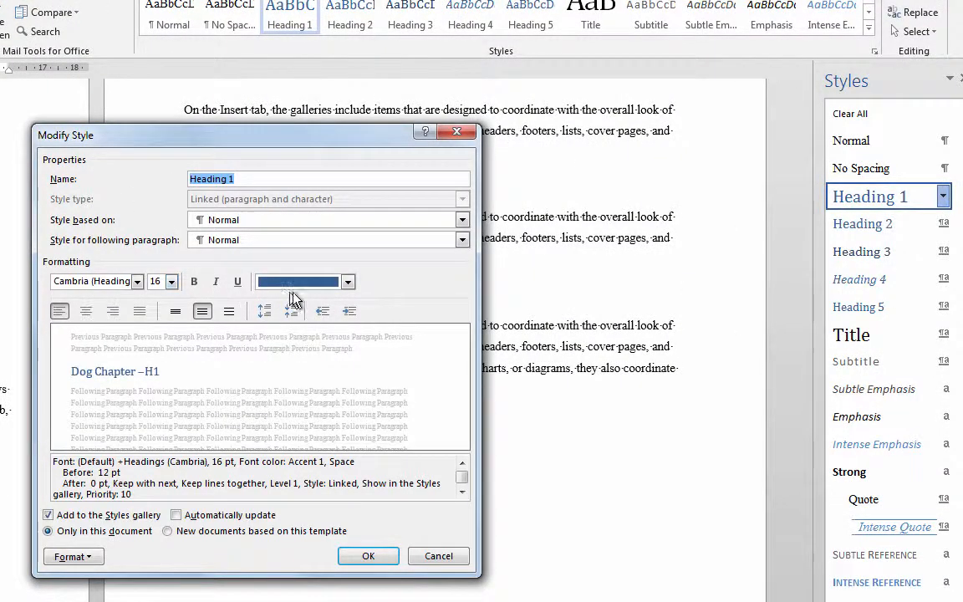
click(348, 282)
click(273, 240)
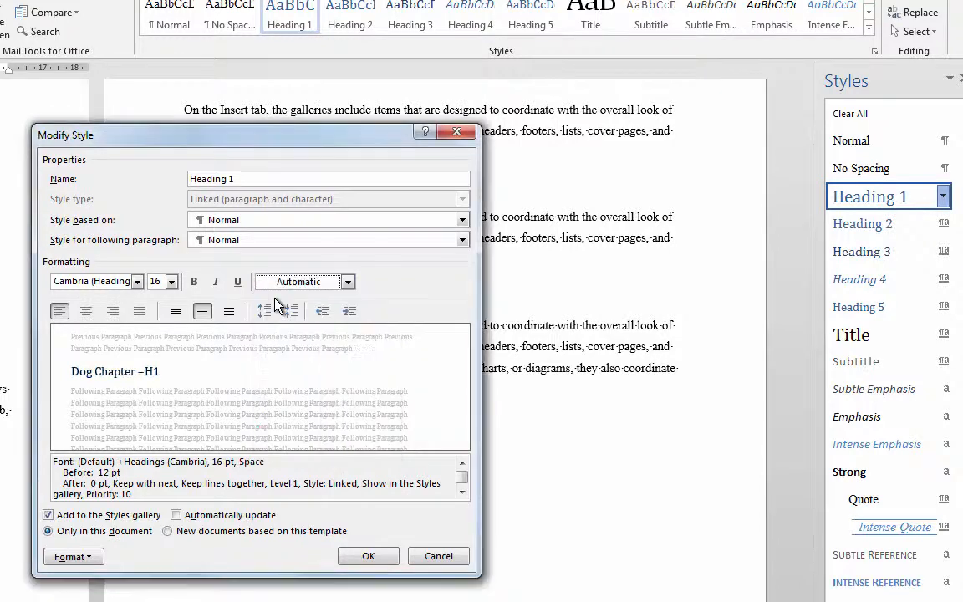
click(137, 282)
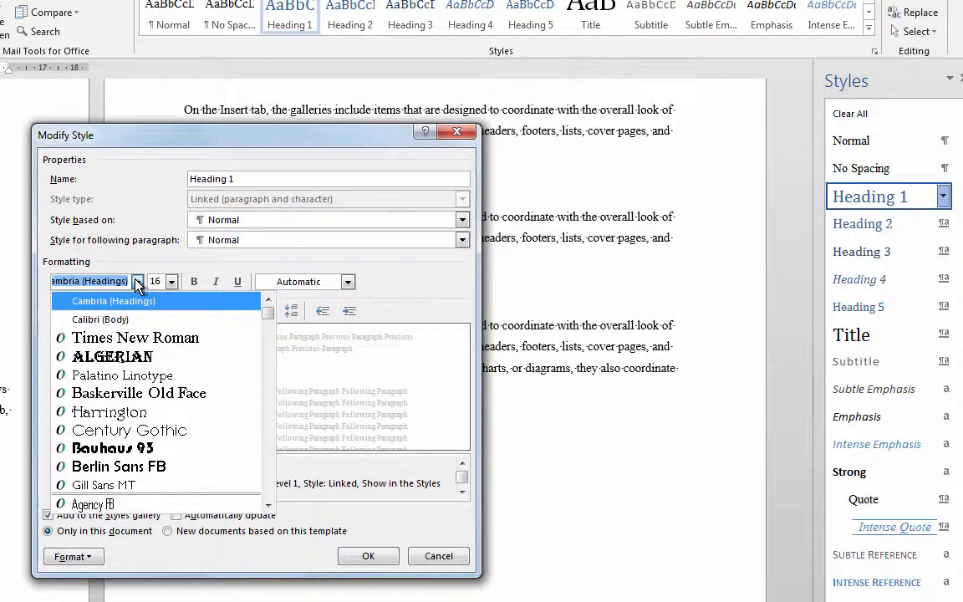
click(125, 337)
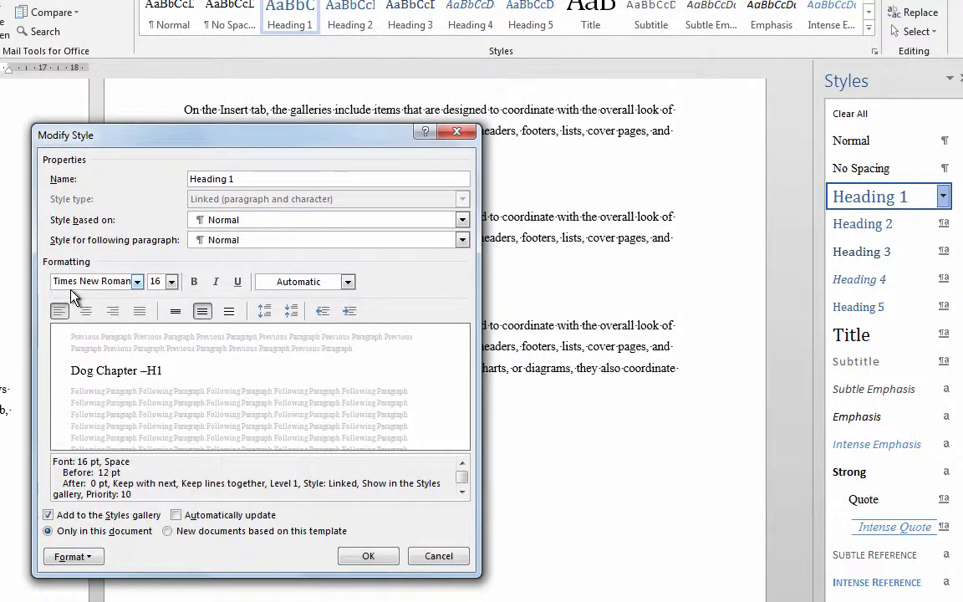
Step: Set the Heading 1 style's paragraph spacing after to 12 pt and save the style changes
click(96, 558)
click(98, 596)
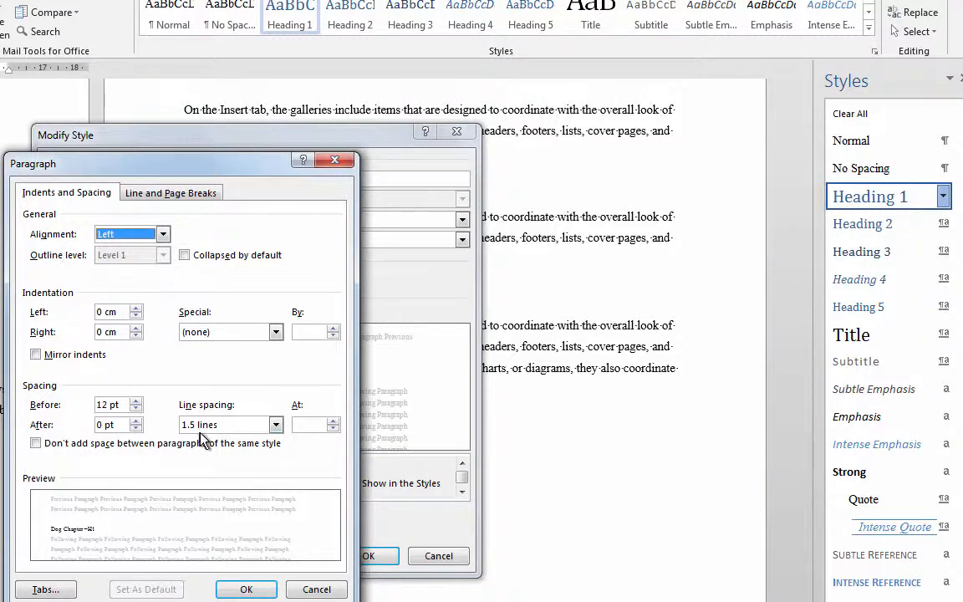
click(136, 420)
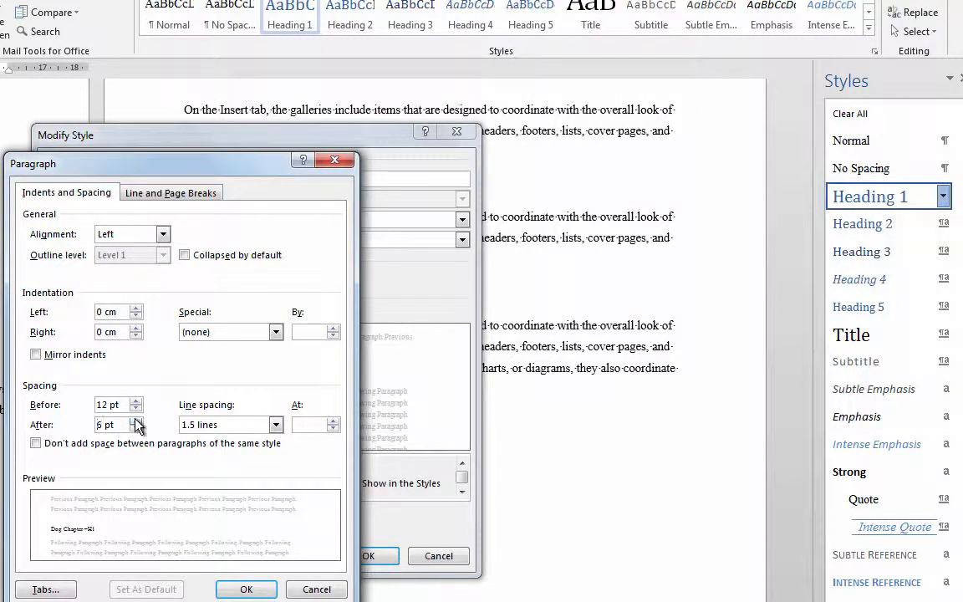
click(135, 421)
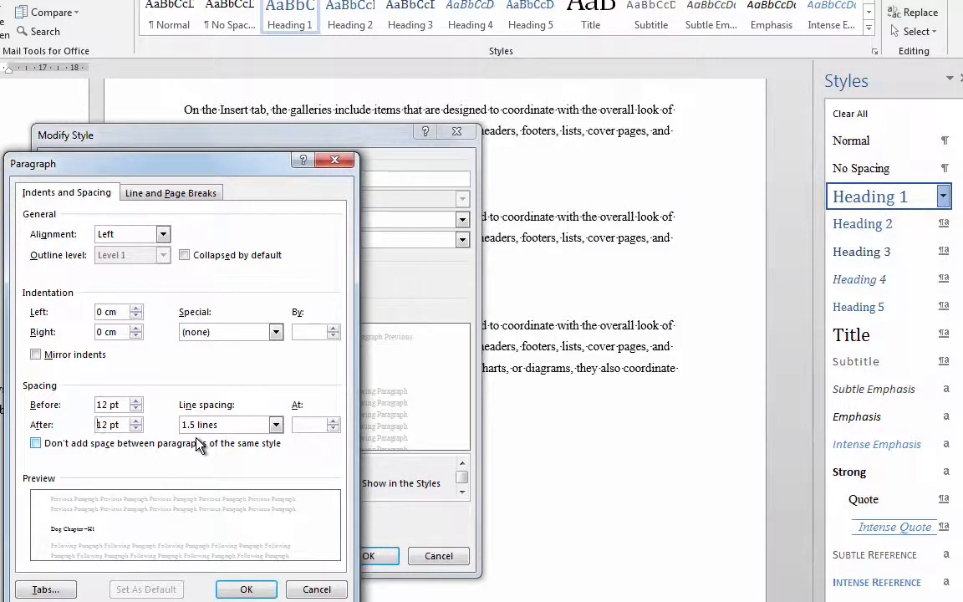
click(242, 589)
click(360, 558)
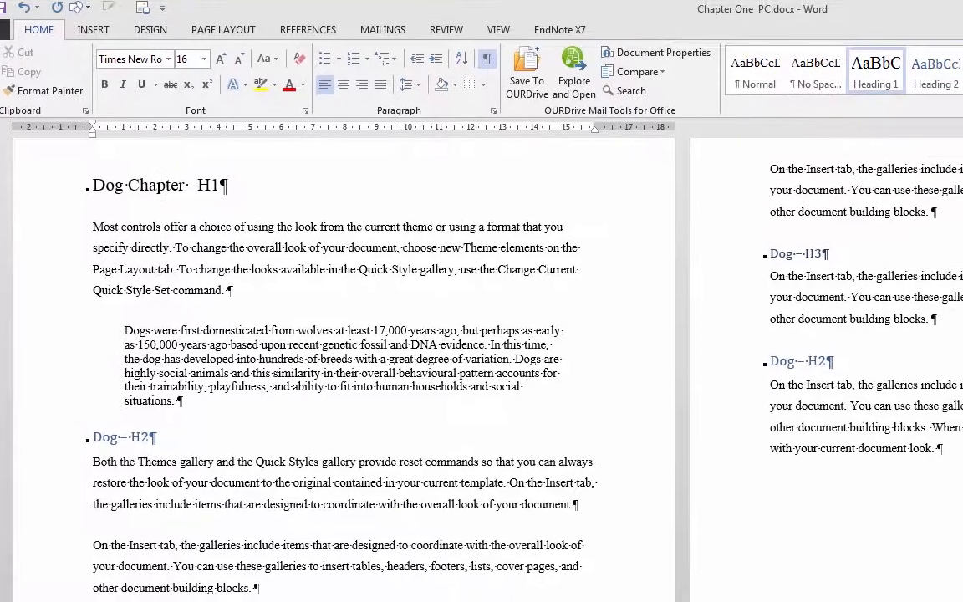
Step: Modify the Heading 2 style to use the Automatic font colour and the Times New Roman font
click(944, 211)
click(802, 258)
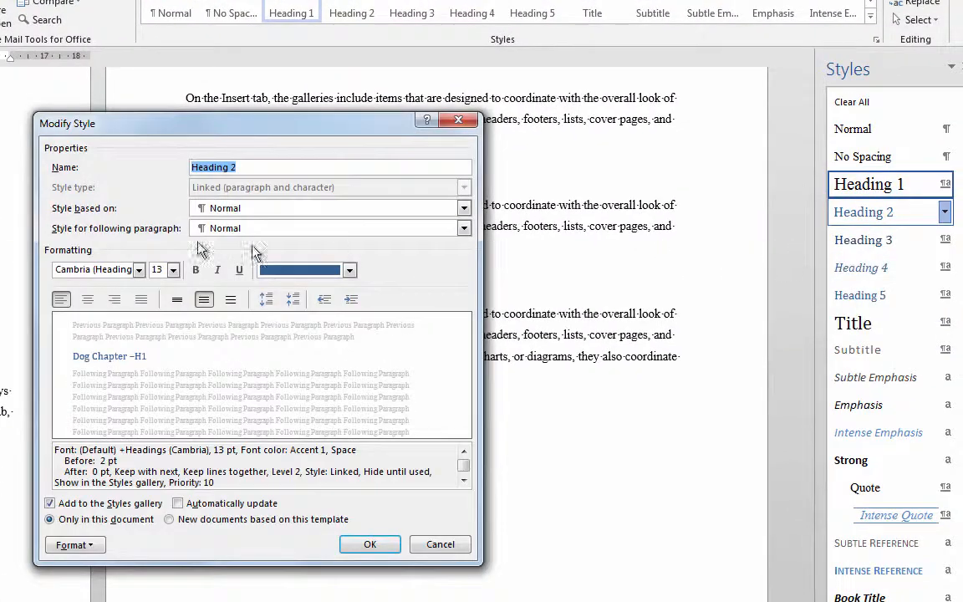
click(285, 269)
click(271, 286)
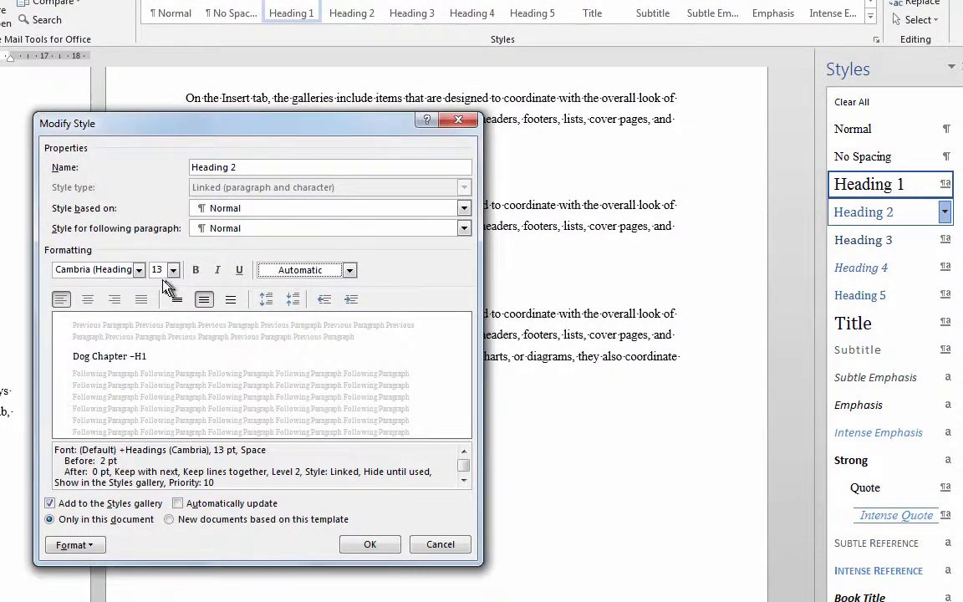
click(139, 269)
click(117, 328)
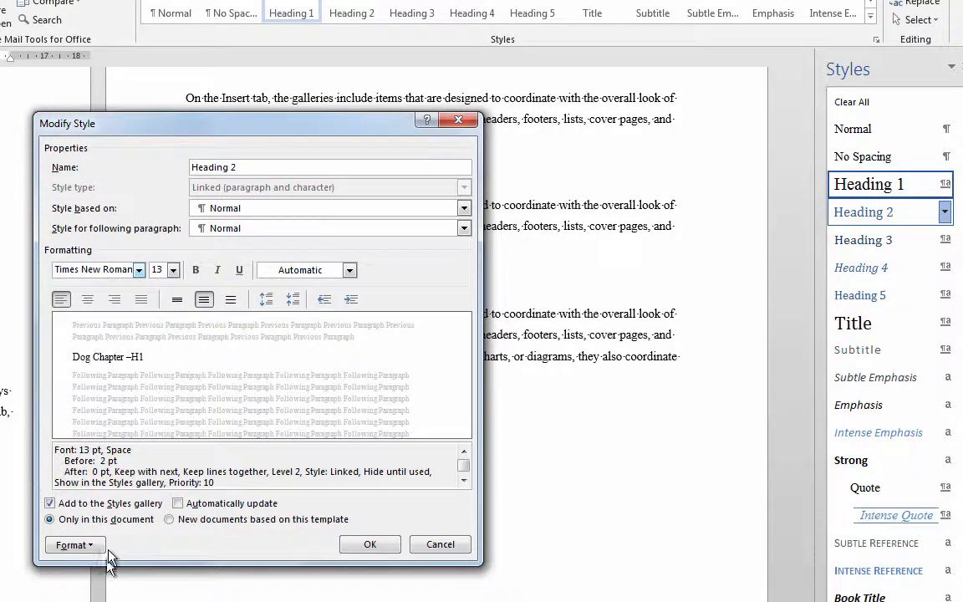
Step: Set the Heading 2 style's paragraph spacing to 6 pt before and 12 pt after, and save the style changes
click(83, 545)
click(92, 582)
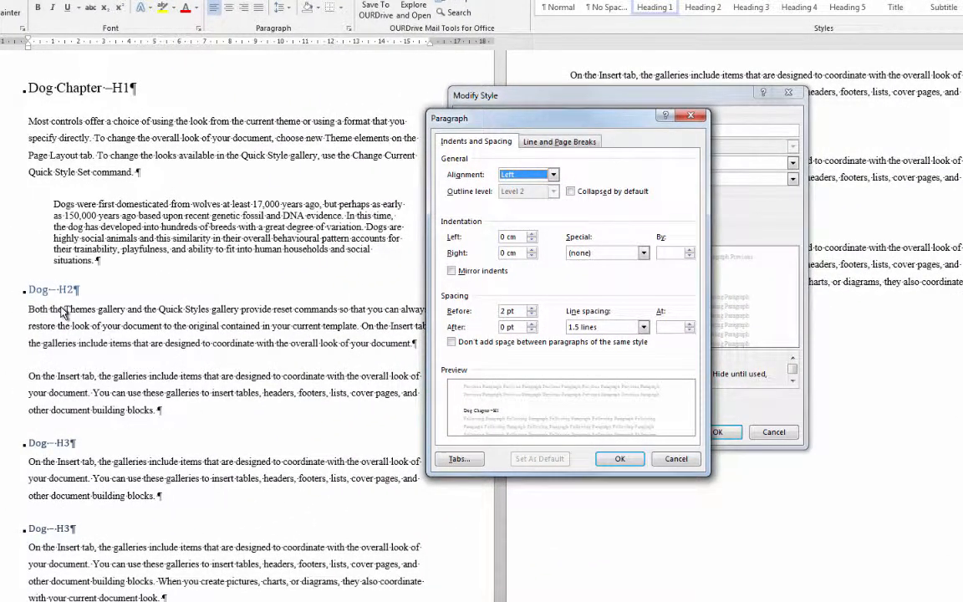
click(532, 324)
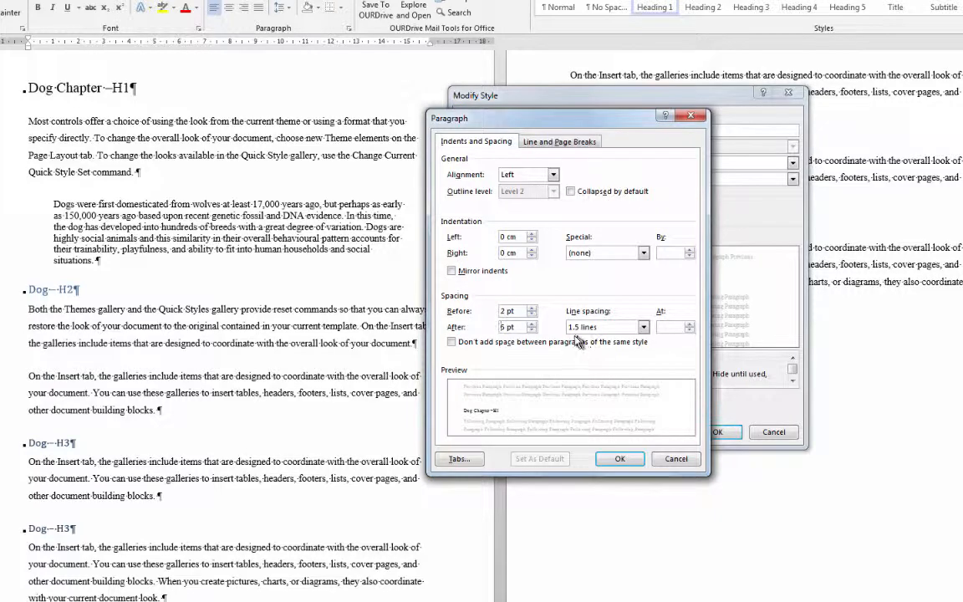
click(531, 323)
click(620, 458)
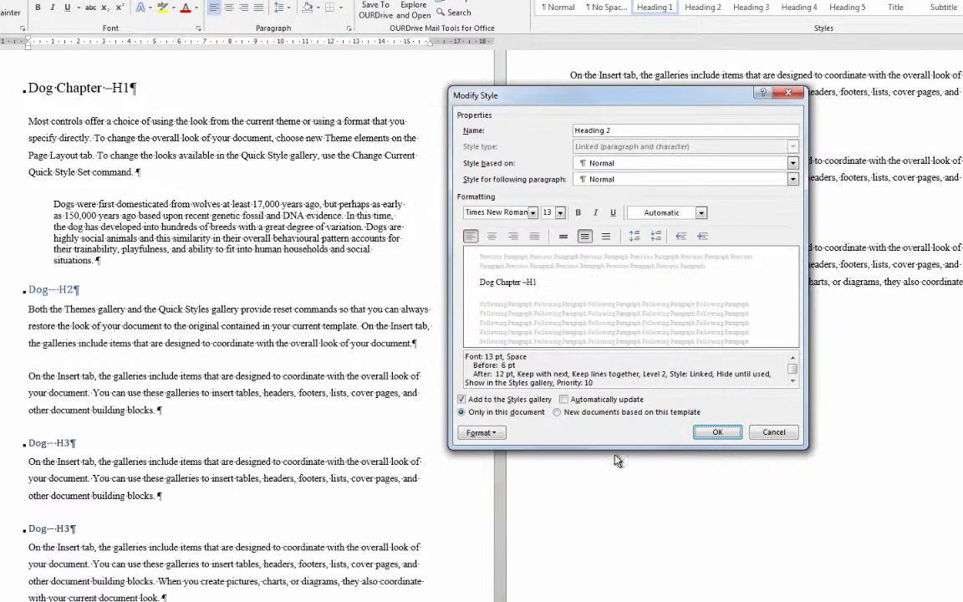
click(718, 432)
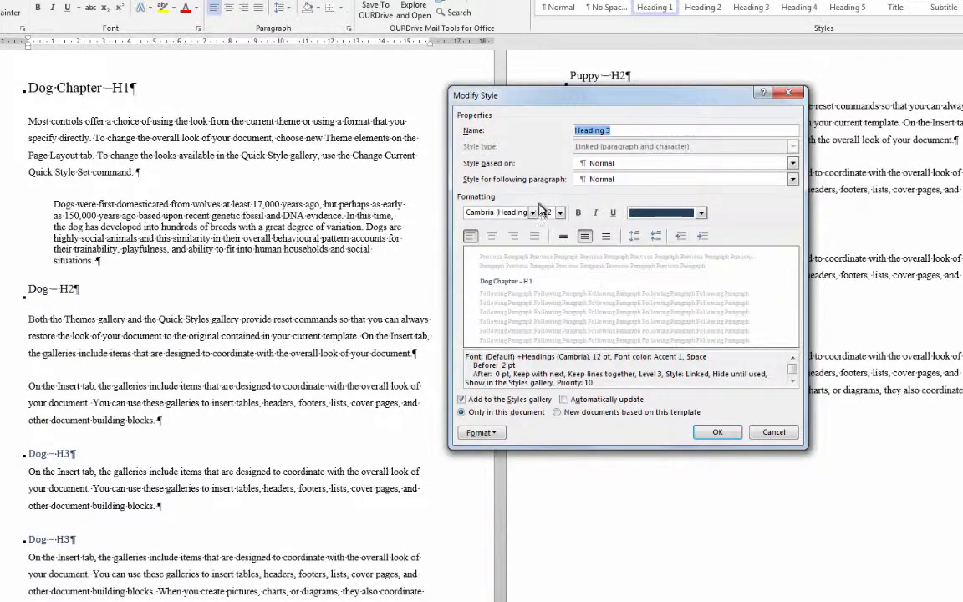
Step: Modify the Heading 3 style to use the Times New Roman font and the Automatic font colour
click(534, 214)
click(527, 257)
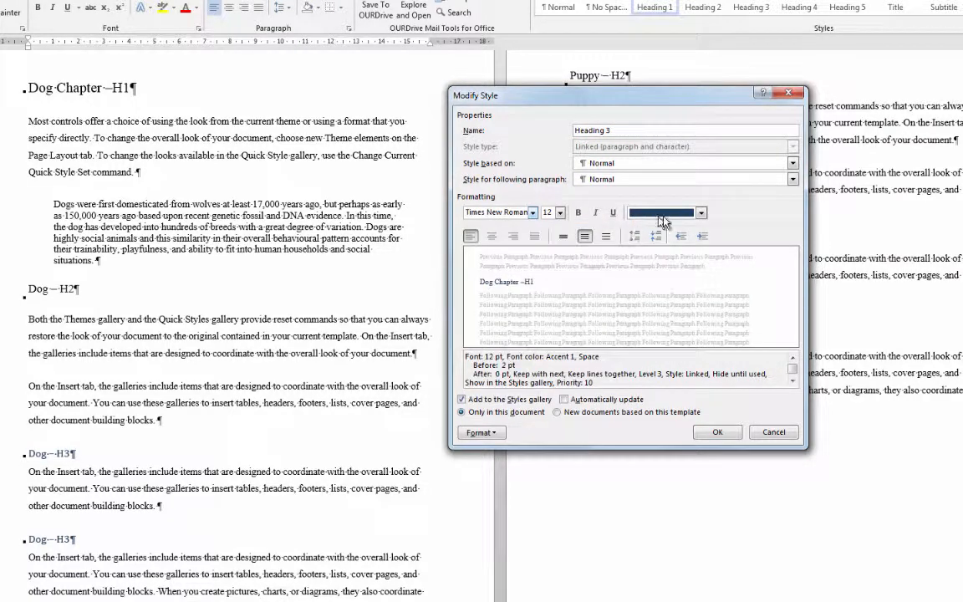
click(673, 213)
click(645, 231)
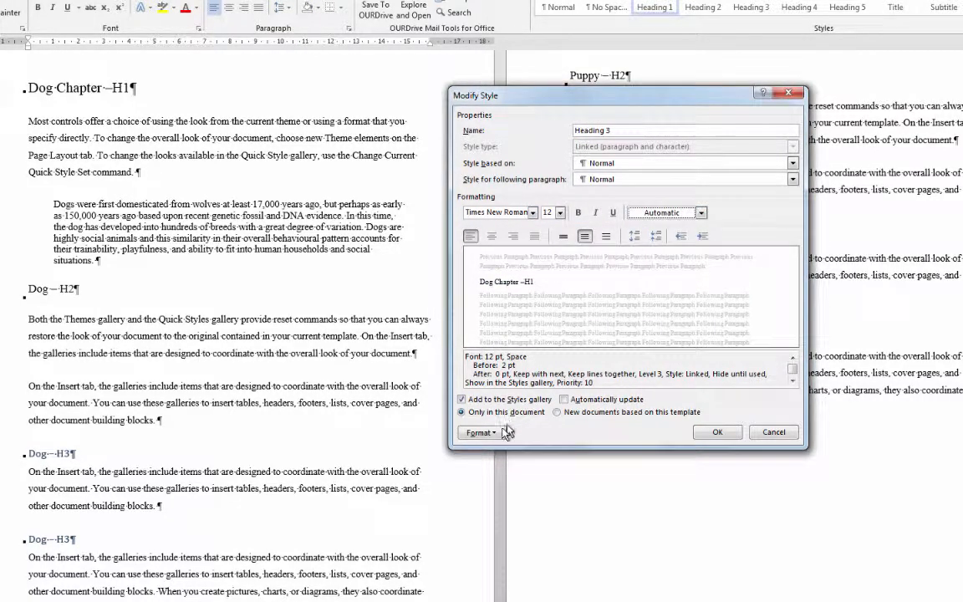
Step: Set the Heading 3 style's paragraph spacing to 6 pt before and 6 pt after, and save the style changes
click(485, 433)
click(548, 462)
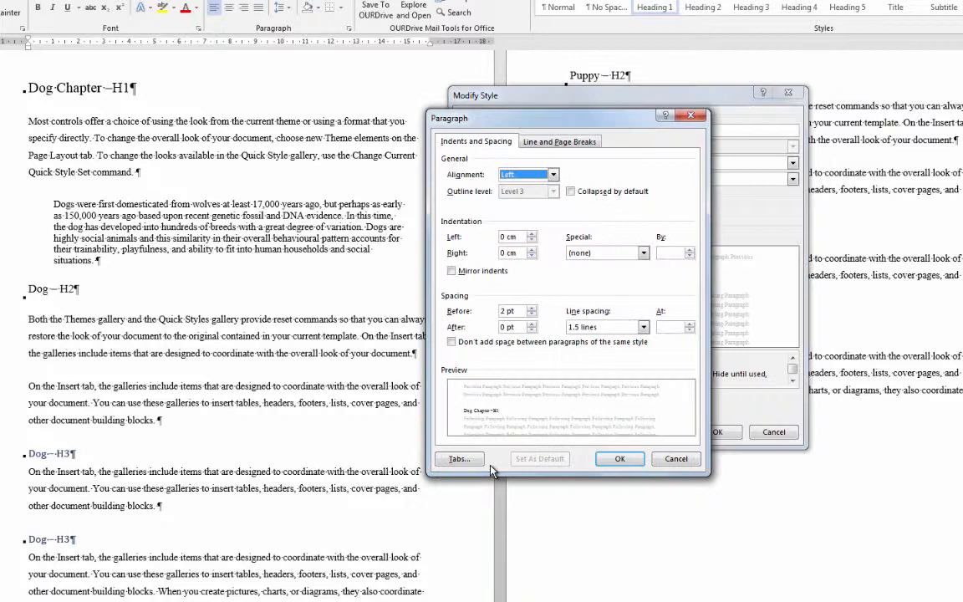
click(532, 307)
click(531, 323)
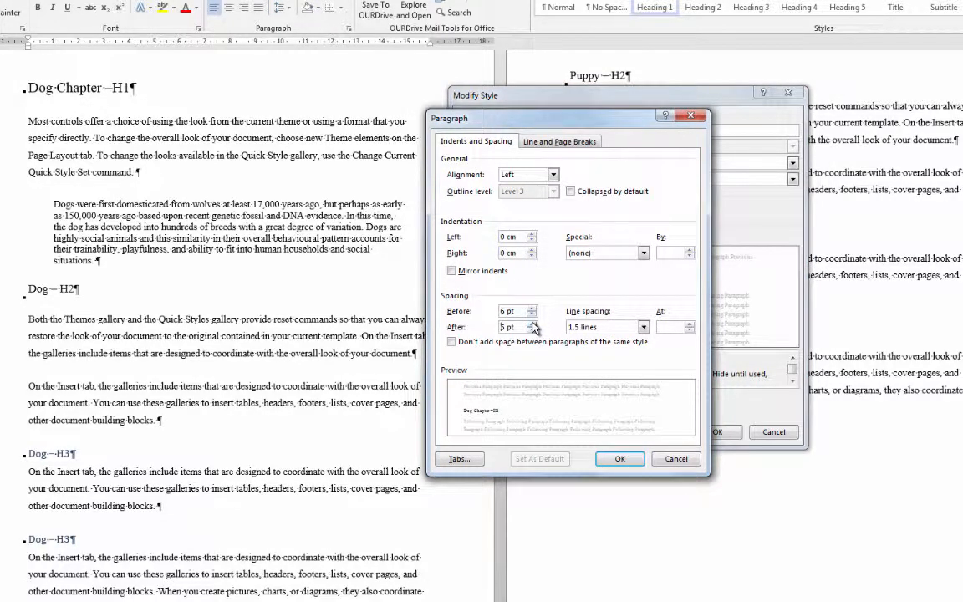
click(532, 324)
click(532, 330)
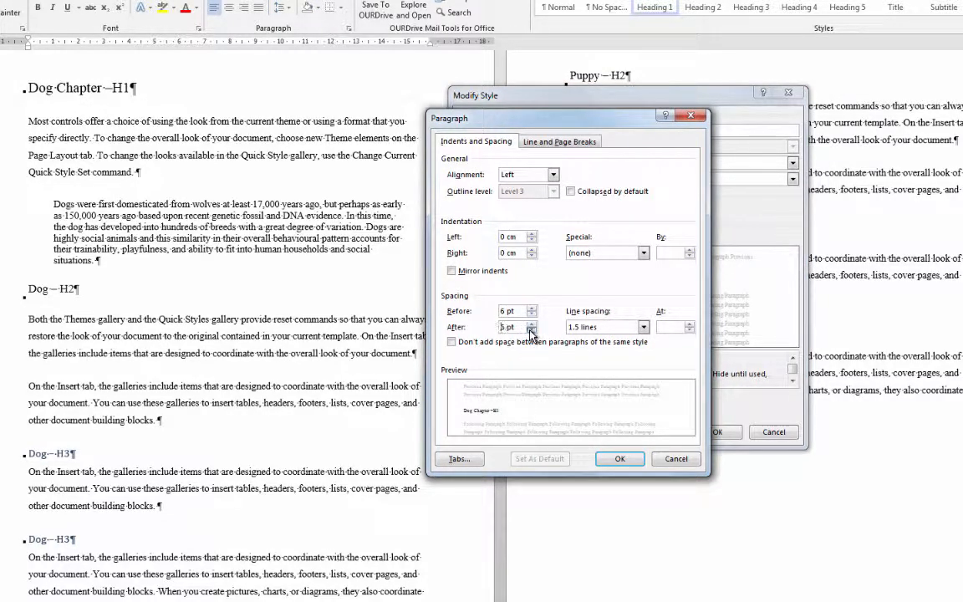
click(620, 458)
click(738, 428)
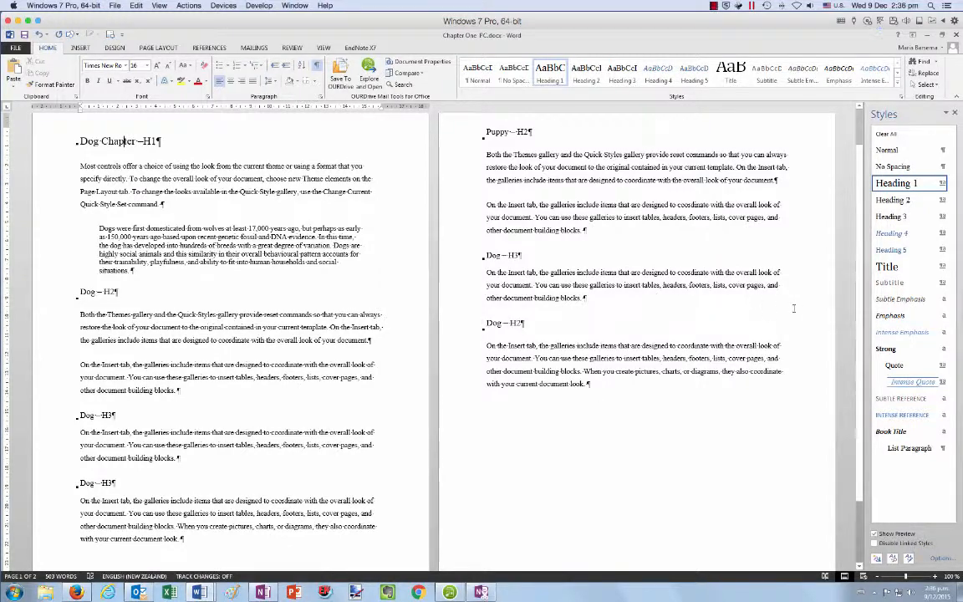
Step: Reopen the Heading 3 style to check its paragraph spacing settings, and close the style dialogs
click(943, 218)
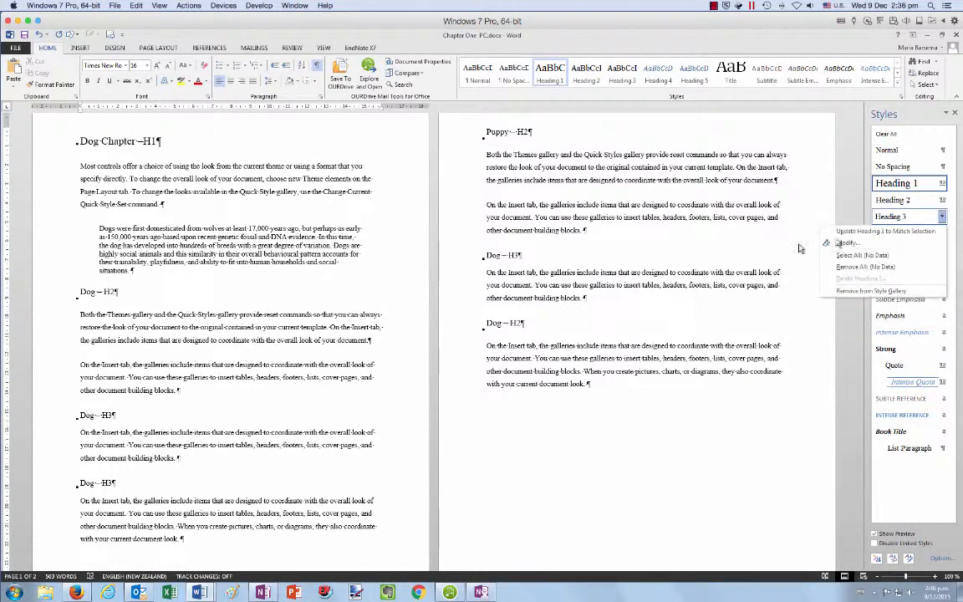
click(846, 243)
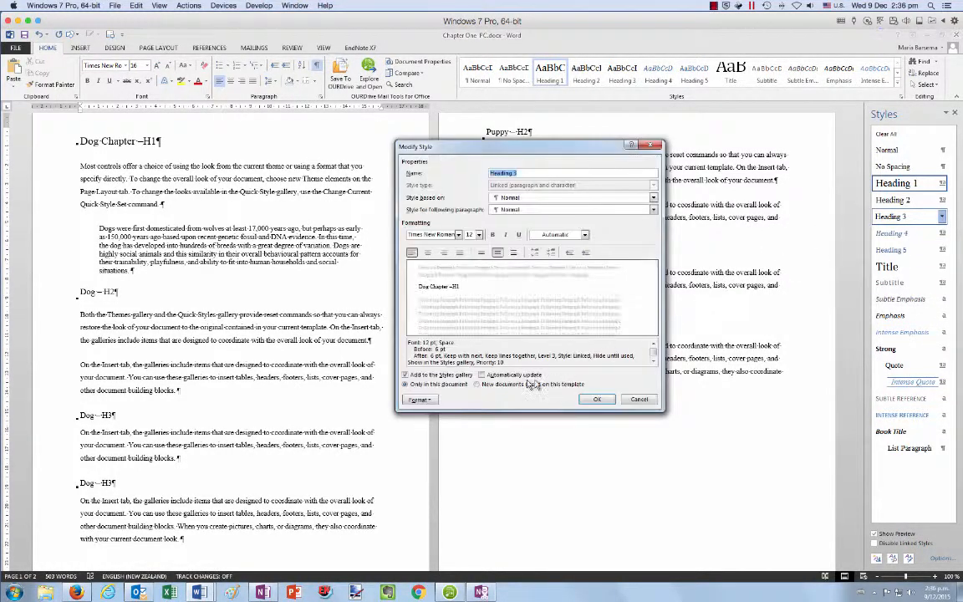
click(418, 400)
click(434, 424)
click(543, 476)
click(585, 399)
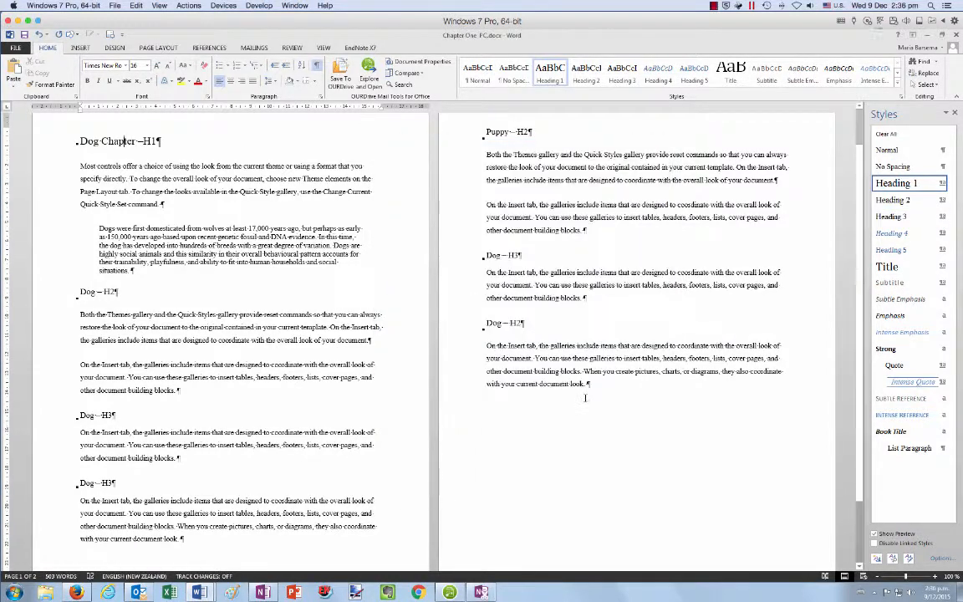